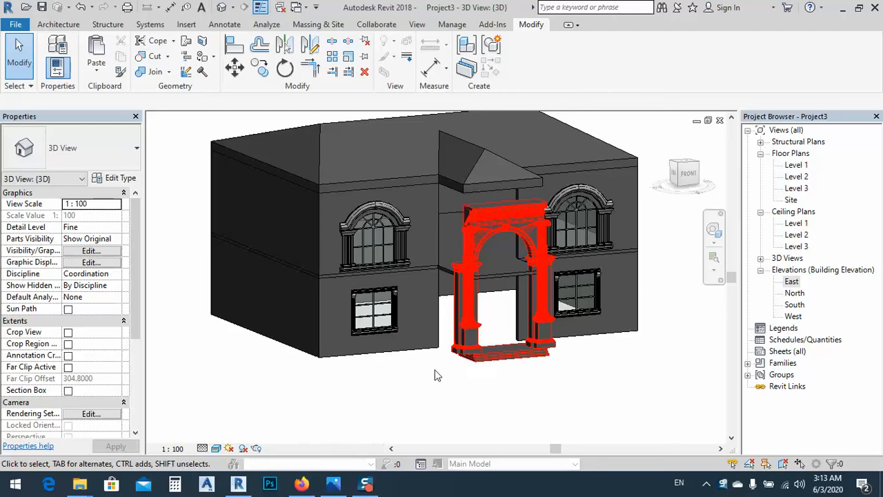
Step: Examine the entrance arch in the 3D view and in the South elevation
middle_click_drag(459, 387, 490, 410, "shift")
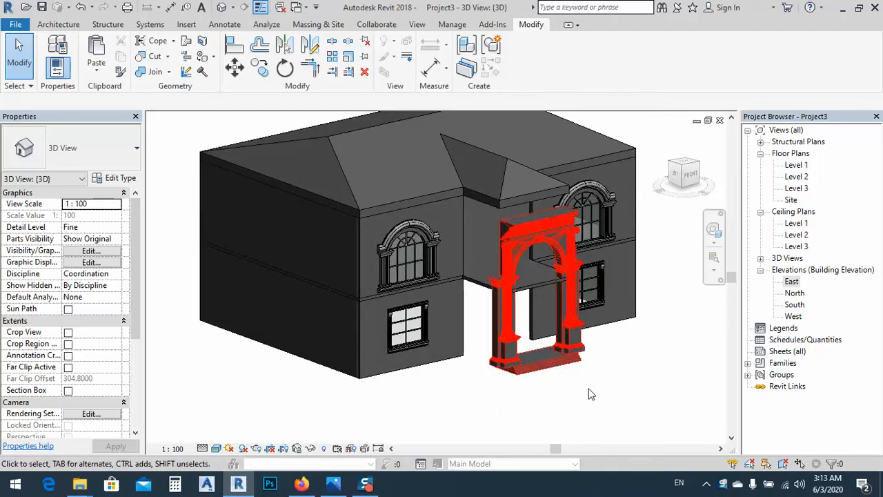
middle_click_drag(561, 317, 532, 335)
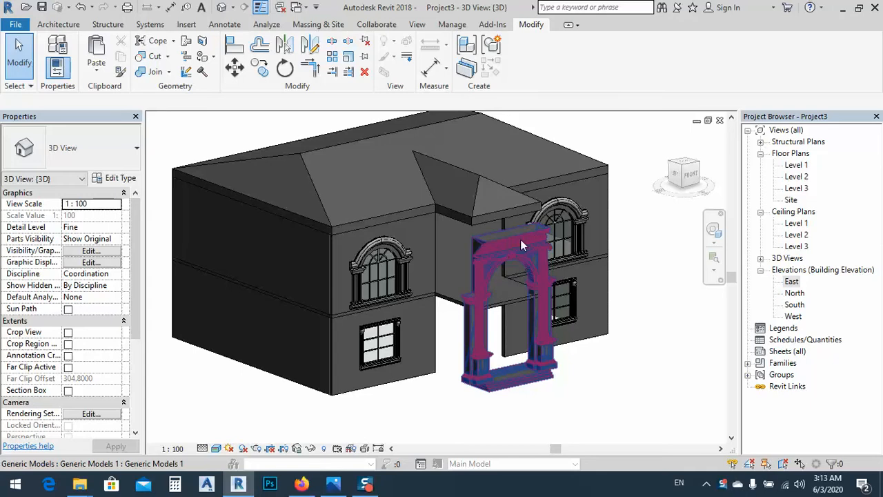
scroll(504, 246, "up", 2)
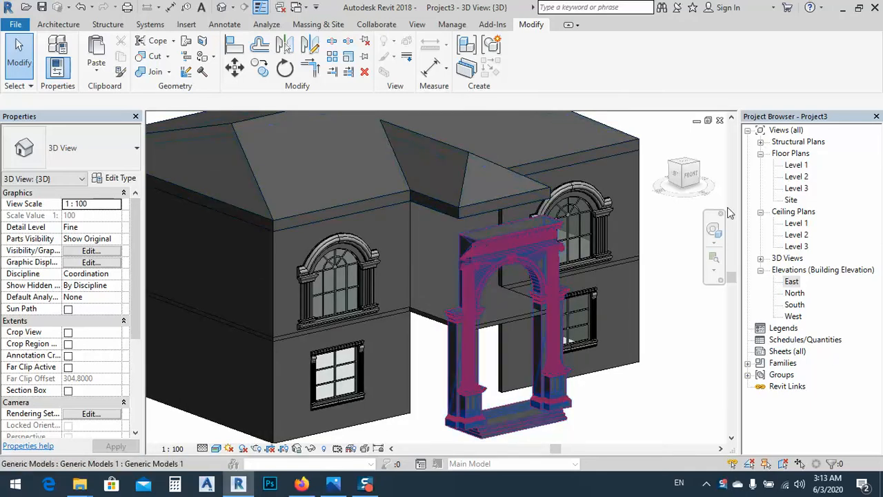
double_click(796, 304)
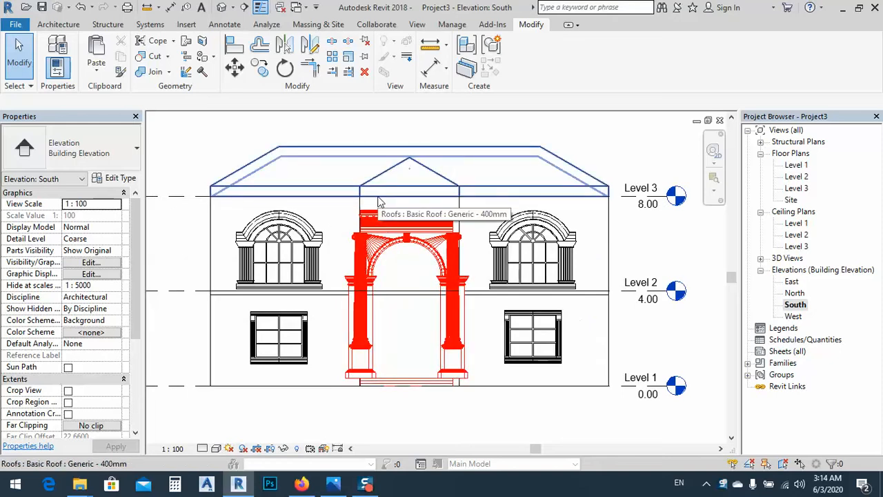
middle_click_drag(326, 231, 352, 241)
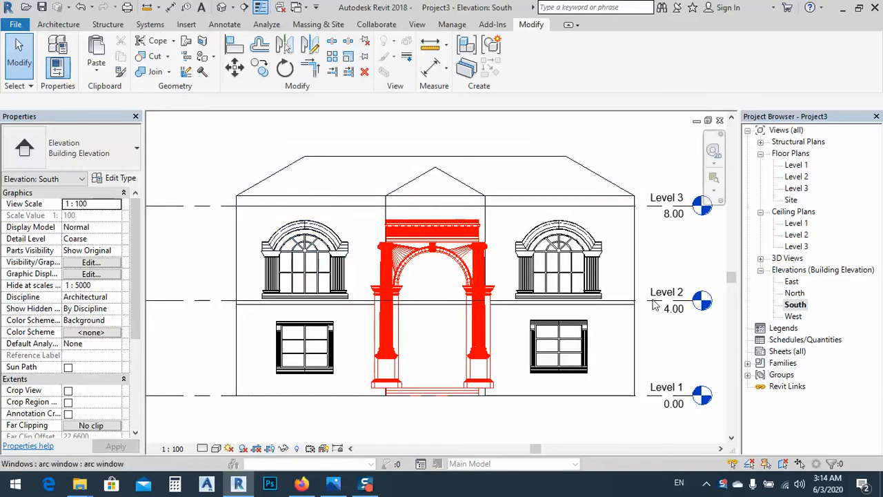
scroll(422, 277, "up", 2)
Step: Check the type properties of the entrance arch's generic model and close them without changes
left_click(426, 234)
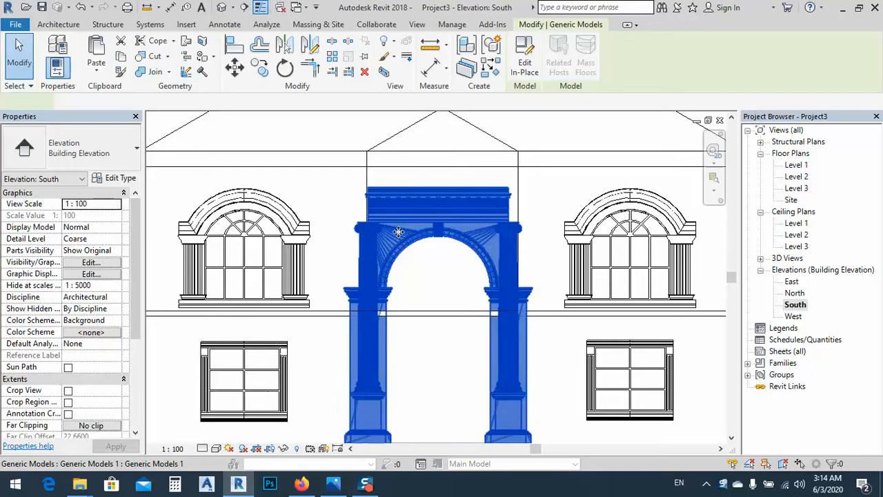
left_click(120, 178)
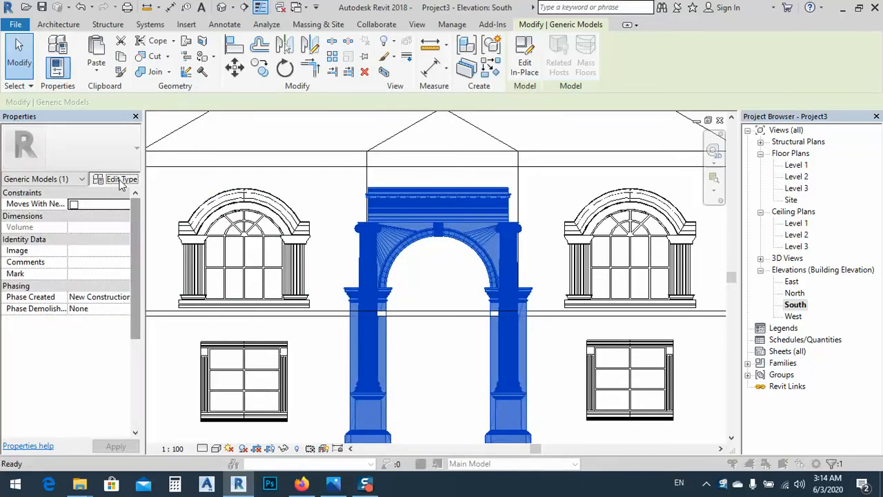
left_click(233, 400)
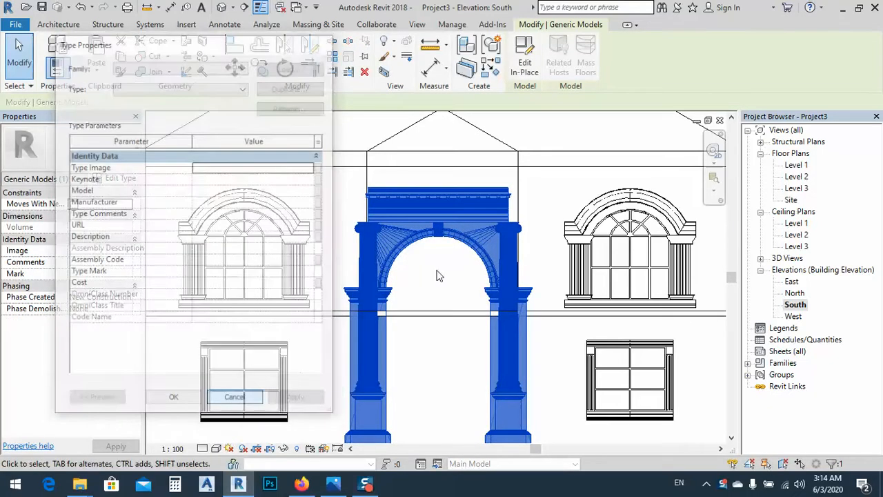
key("Escape")
Step: Edit the entrance arch in place and check the type properties of its imported AR0328A.DXF symbol
left_click(425, 234)
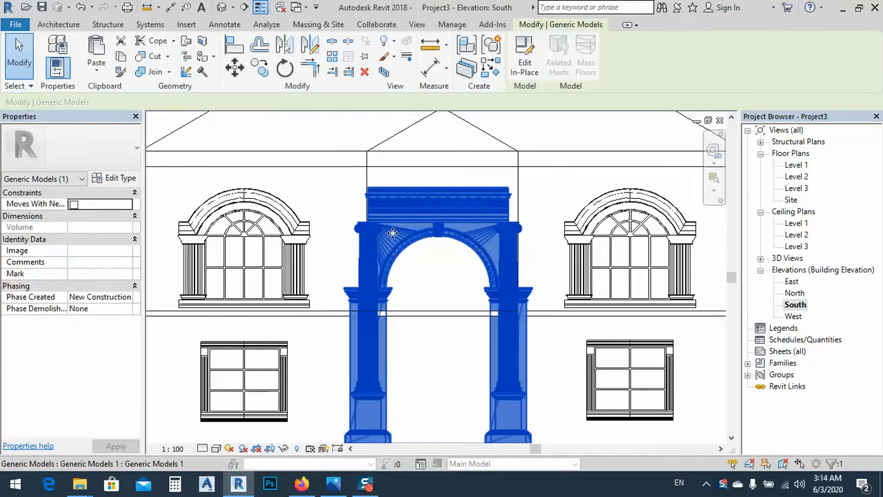
left_click(525, 68)
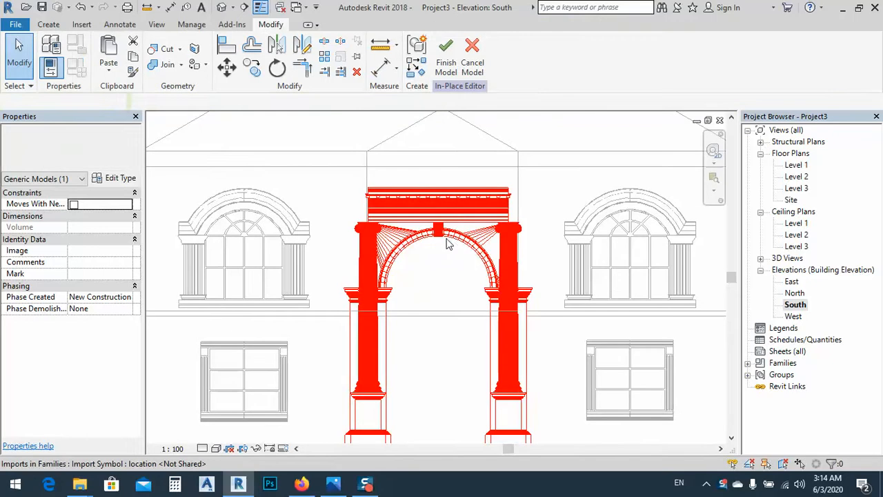
left_click(459, 246)
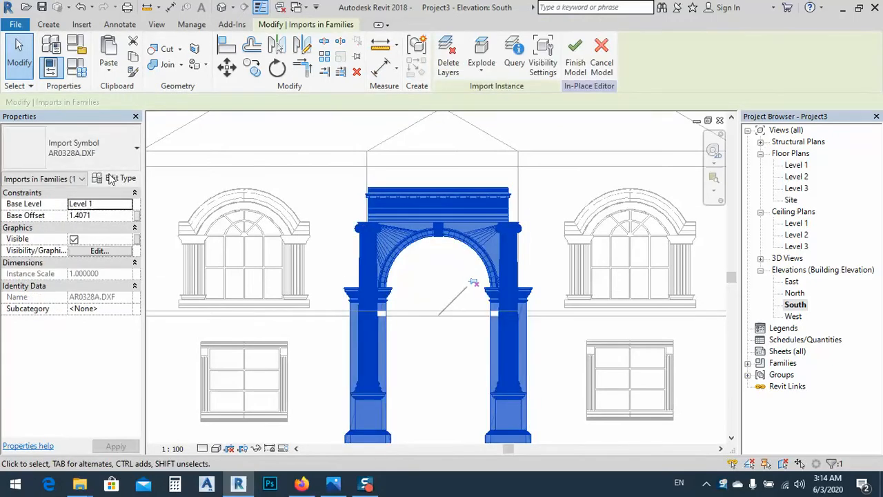
left_click(113, 195)
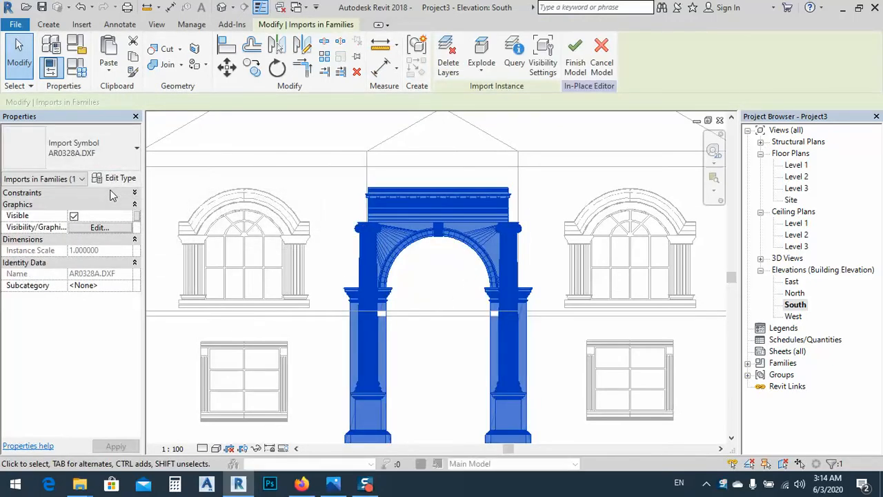
left_click(116, 194)
left_click(114, 178)
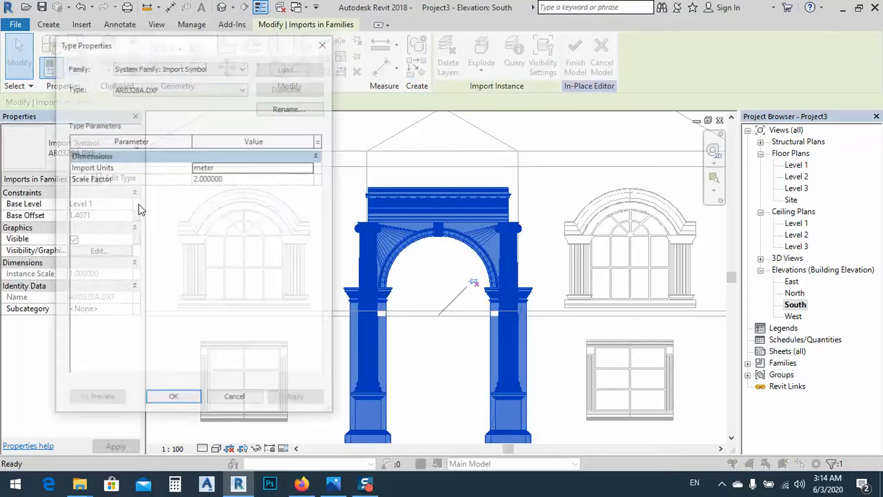
left_click(235, 400)
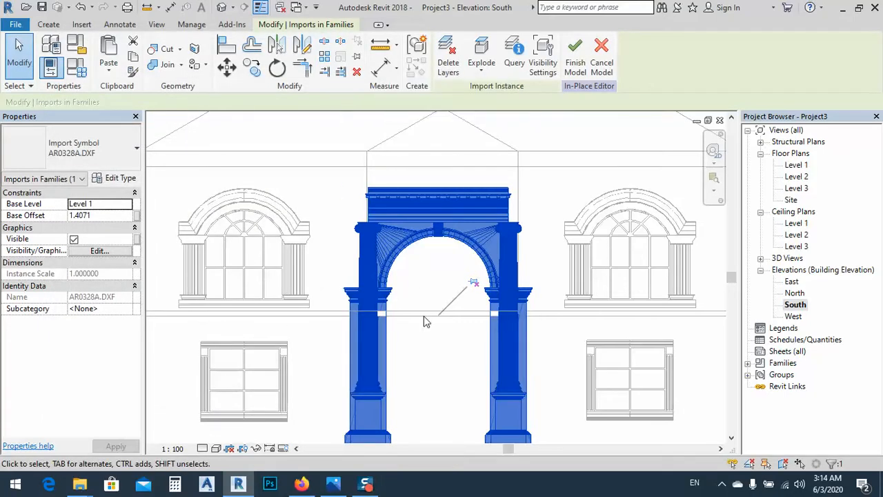
Step: Launch Advance Steel and cancel the arch's in-place editing, returning to the 3D view
left_click(211, 487)
left_click(448, 279)
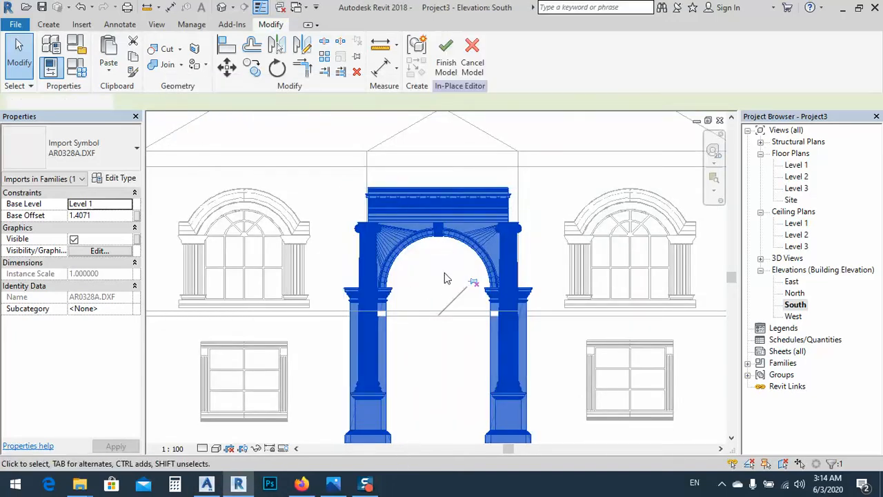
middle_click_drag(441, 288, 485, 248)
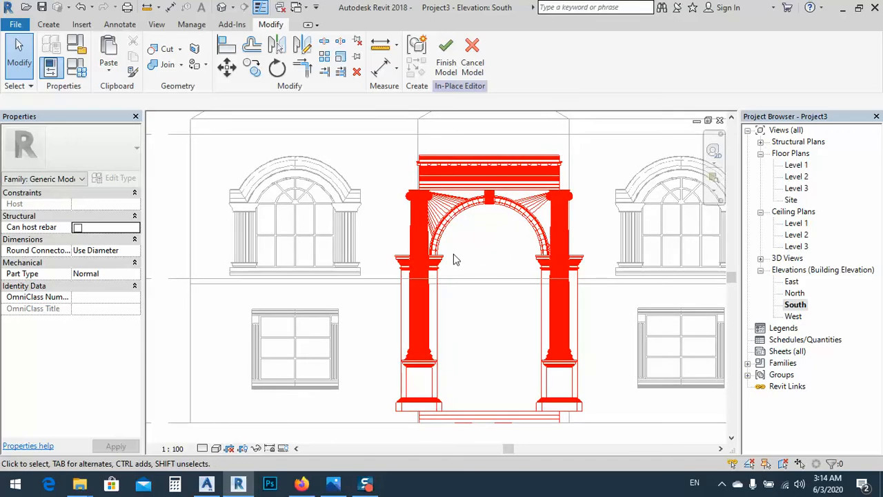
left_click(472, 57)
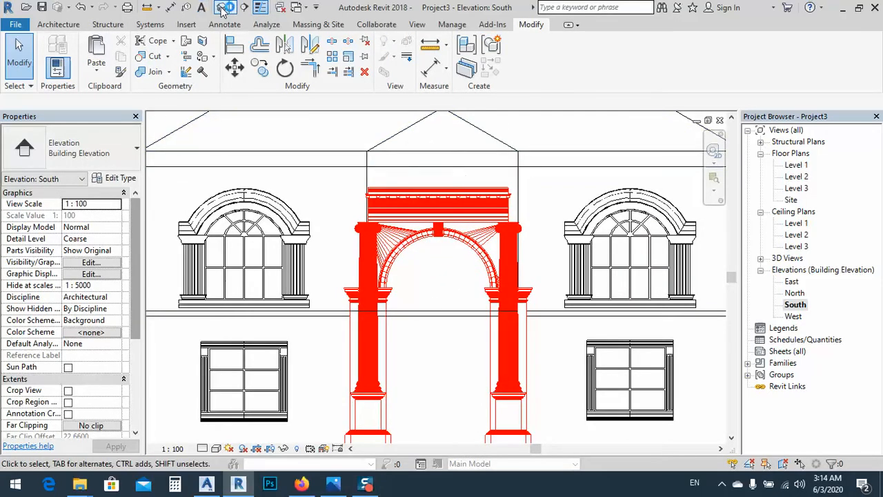
left_click(222, 8)
Step: Examine the reference photo of the villa's facade and return to the Revit model
mouse_move(207, 482)
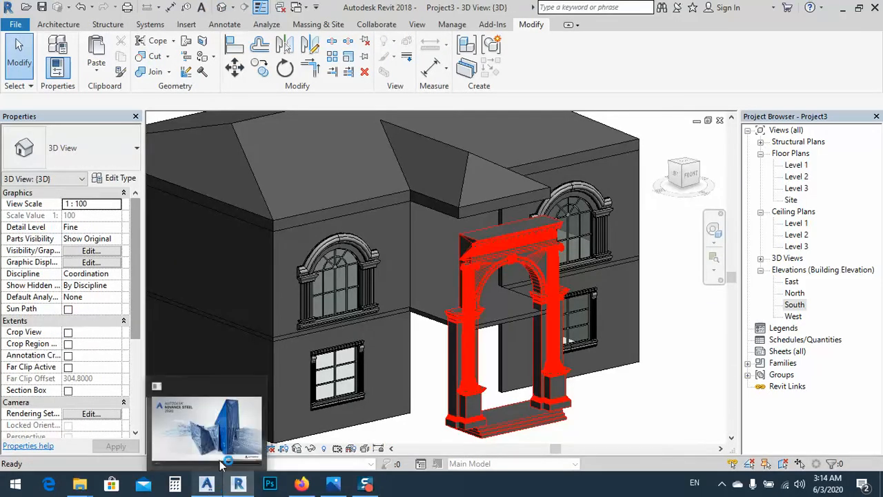
mouse_move(225, 440)
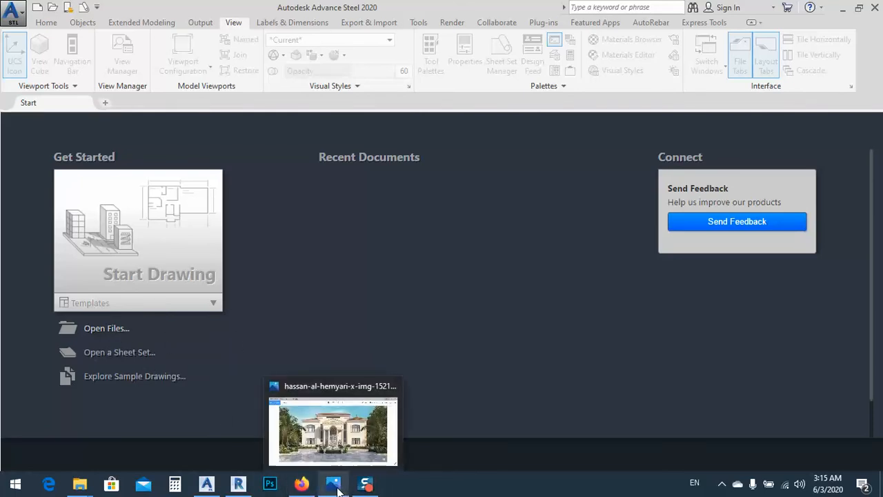
left_click(345, 427)
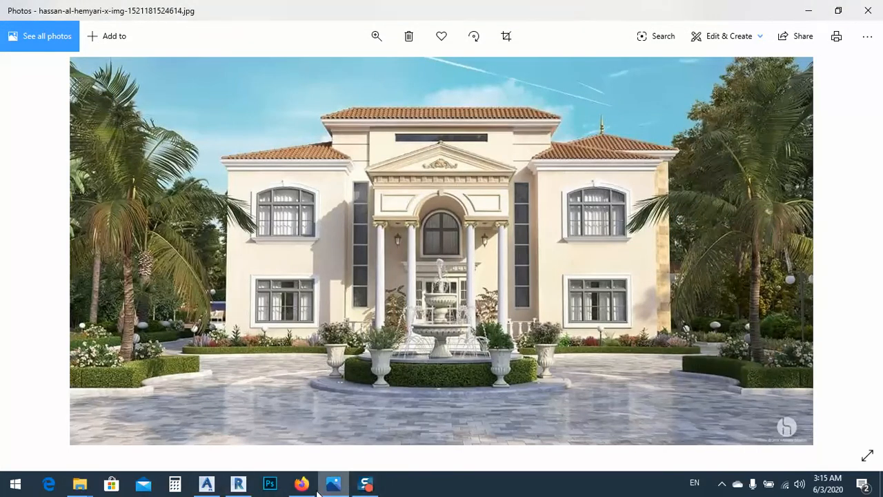
left_click(238, 483)
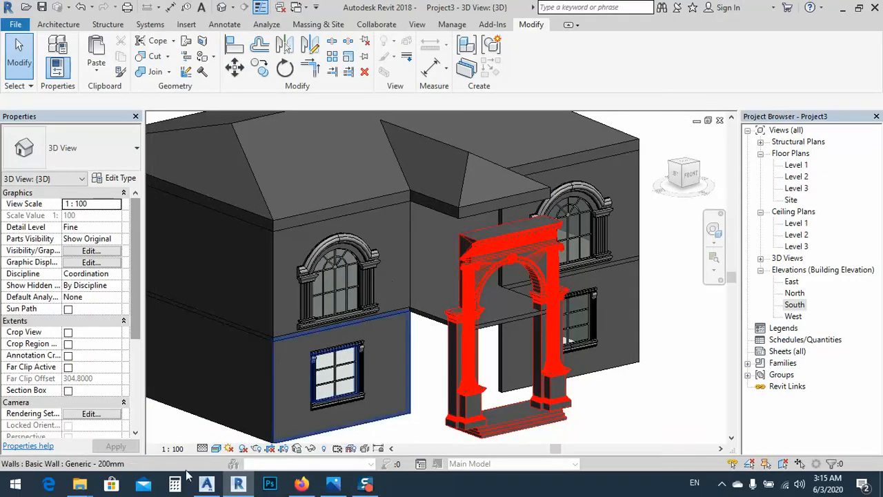
Step: Switch to Advance Steel and open the recent drawing AR0328A, fitted to its extents
left_click(207, 483)
left_click_drag(522, 73, 251, 118)
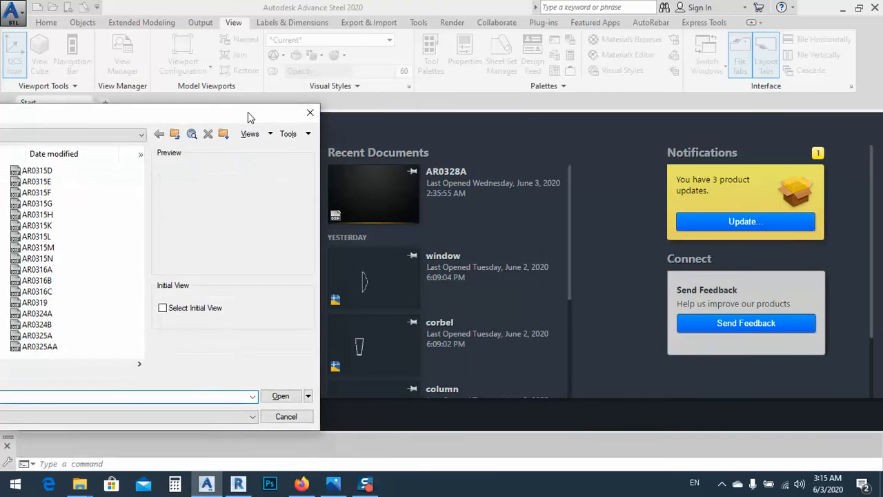
left_click(310, 113)
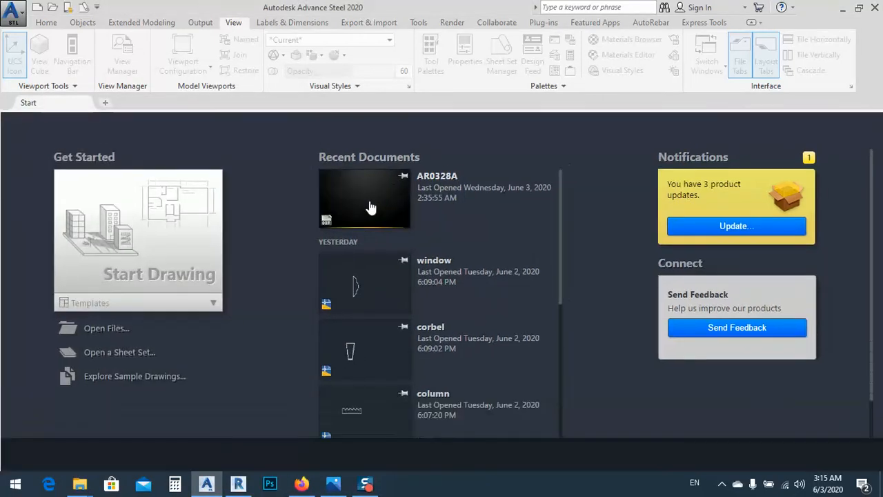
left_click(365, 218)
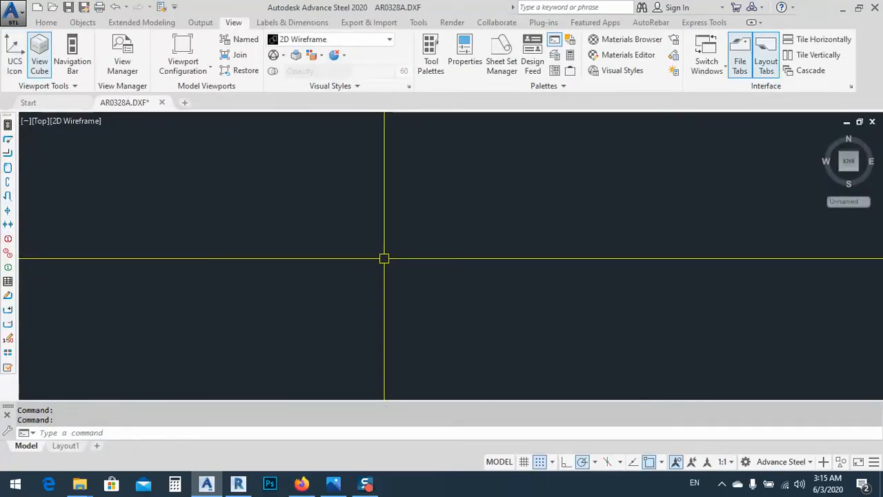
middle_click(384, 258)
middle_click(385, 258)
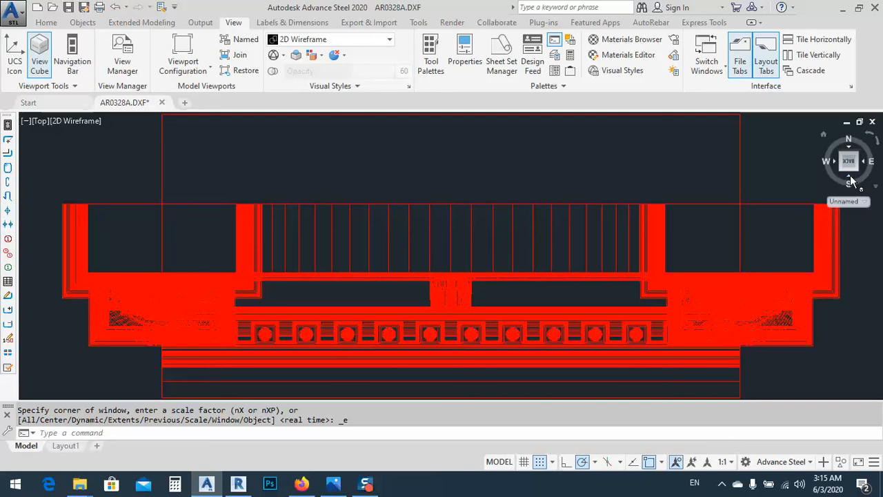
Step: Orient the drawing view so the arch is seen upright from the front
left_click_drag(854, 153, 731, 215)
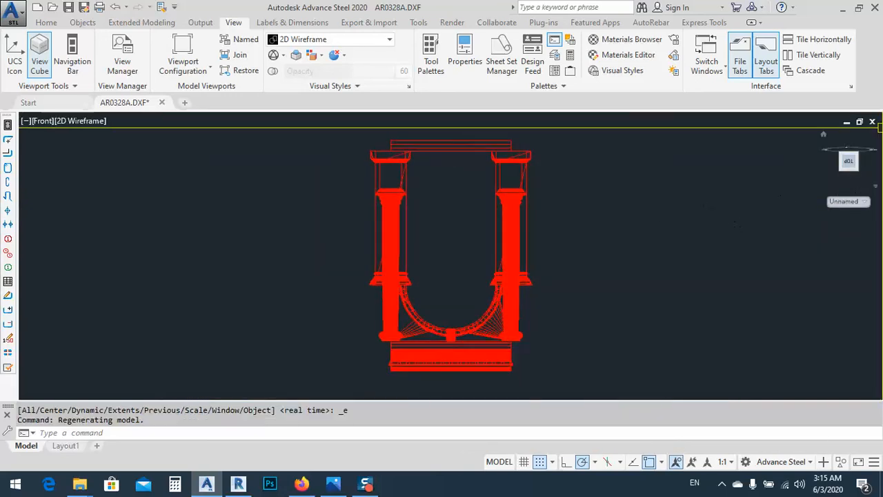
left_click(869, 137)
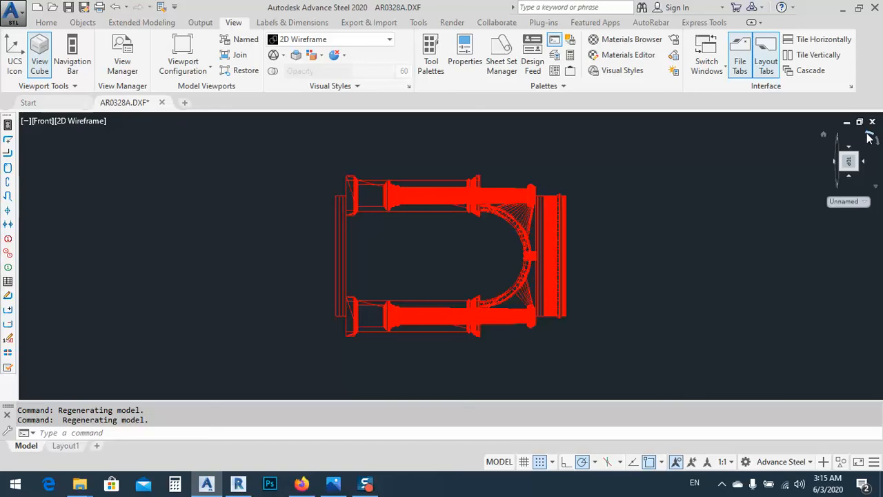
middle_click_drag(558, 298, 481, 215, "shift")
Step: Check the arch in the Revit house model and return to the Advance Steel drawing
mouse_move(334, 487)
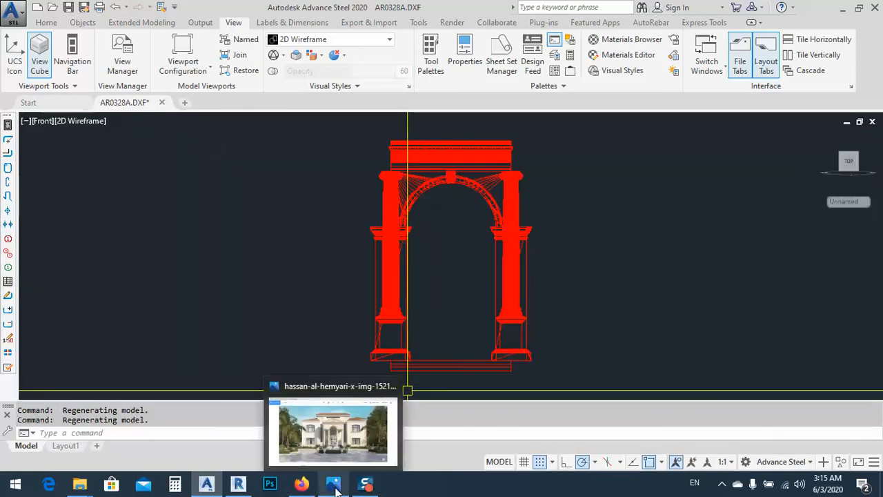
left_click(238, 484)
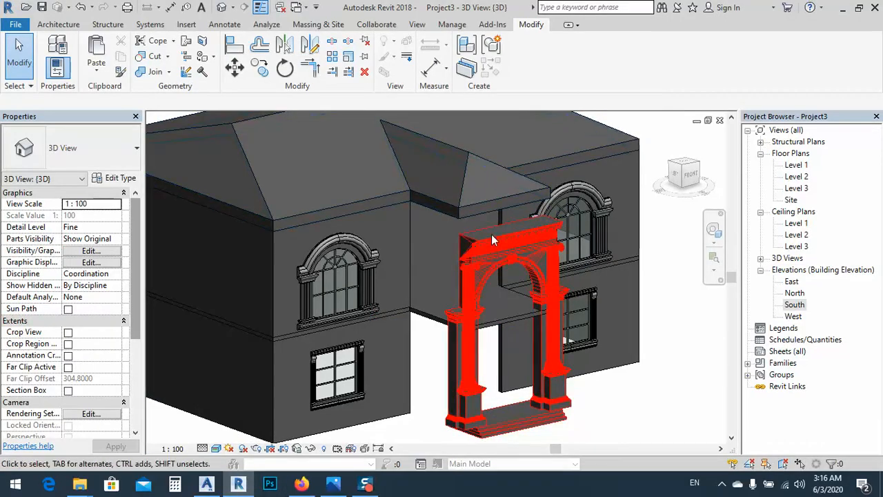
left_click(843, 10)
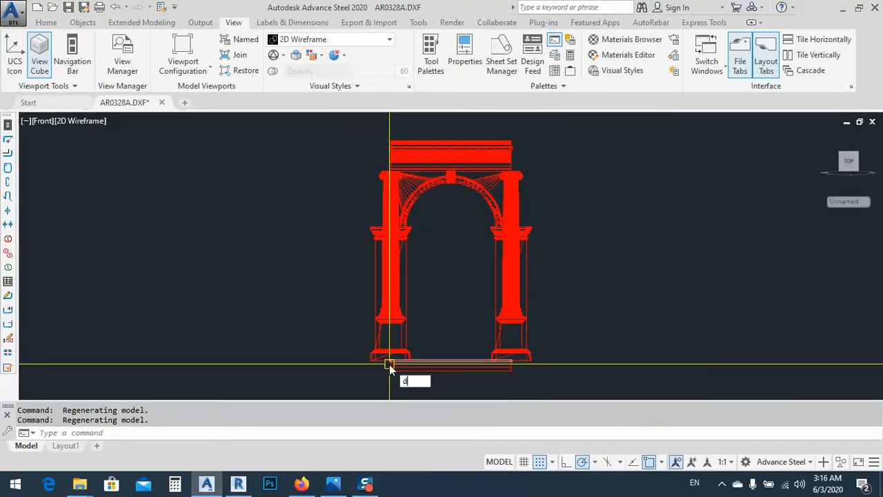
Step: Try a linear dimension at the arch's base, and turn off snap mode and the annotation visibility setting
type("dli")
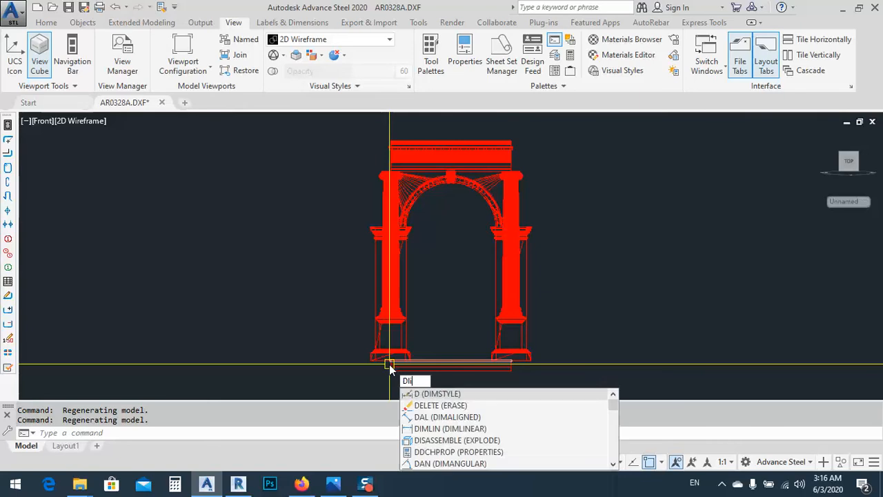
key("Return")
scroll(389, 359, "up", 5)
middle_click_drag(405, 327, 413, 201)
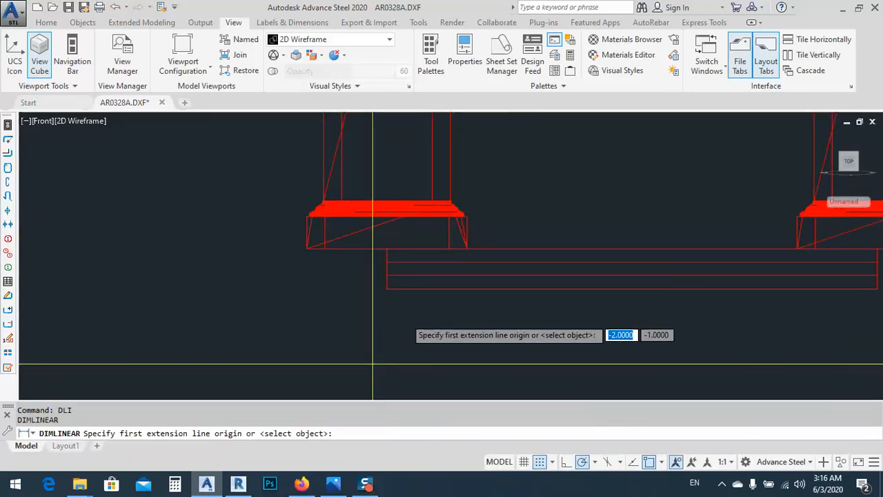
left_click(540, 461)
left_click(675, 461)
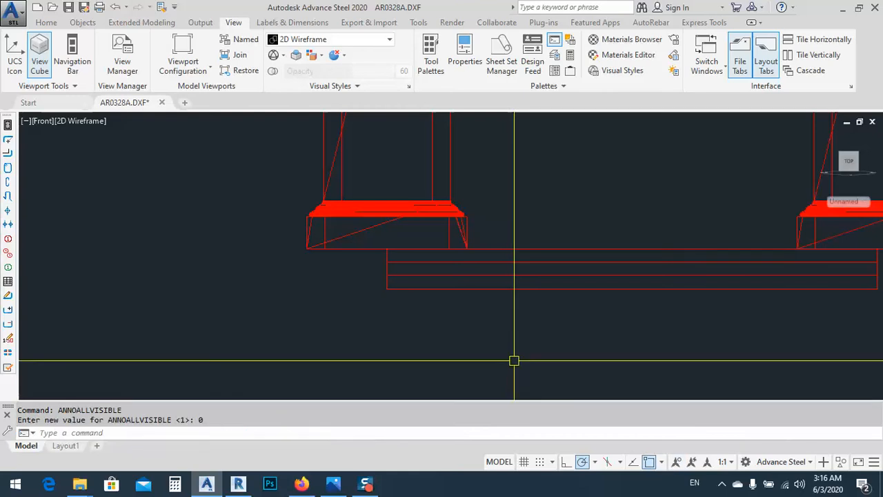
Step: Add a vertical linear dimension over the arch's full height, from the bottom step to the top of the entablature, placed beside the arch
type("D")
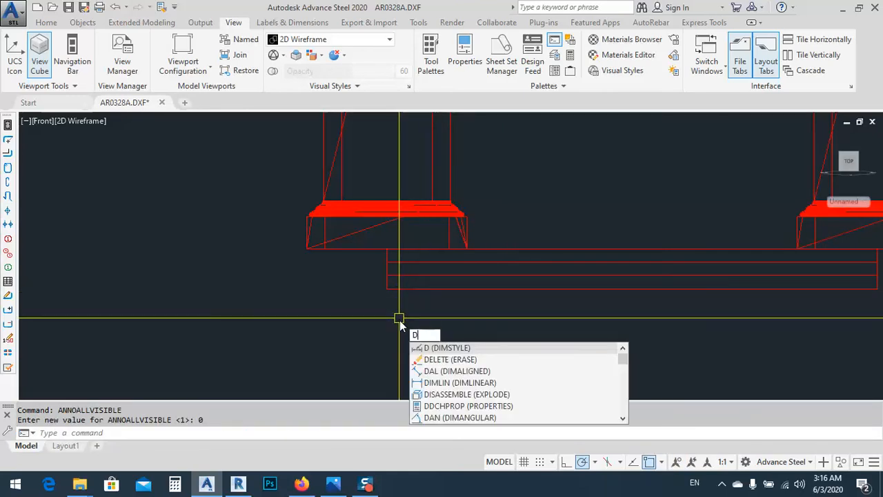
type("IMLI")
key("Return")
left_click(388, 289)
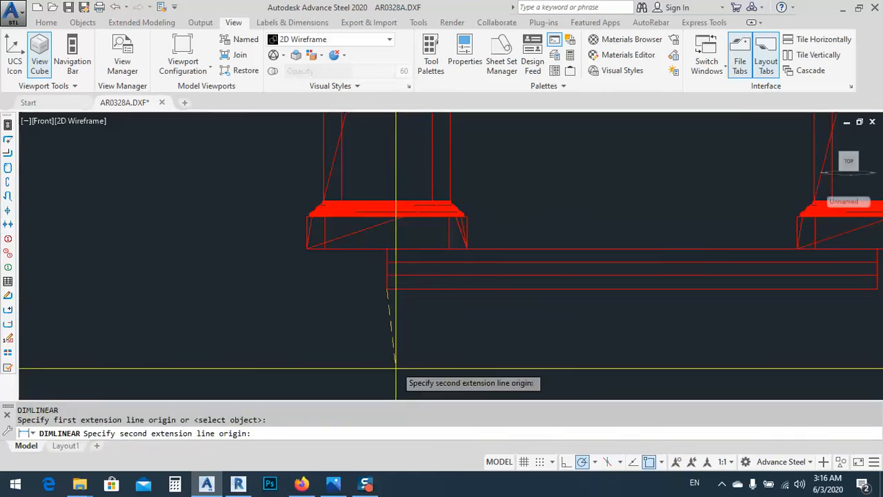
scroll(395, 368, "down", 5)
scroll(392, 271, "up", 3)
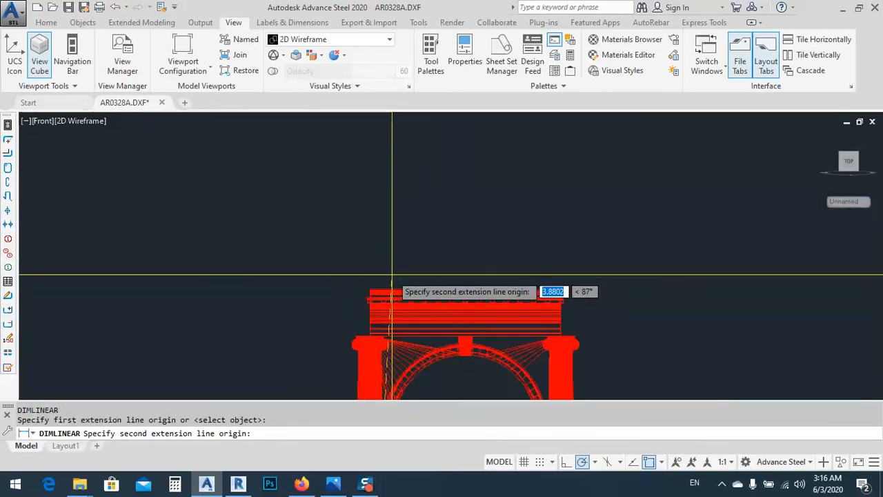
scroll(376, 290, "up", 6)
left_click(397, 157)
scroll(372, 207, "down", 5)
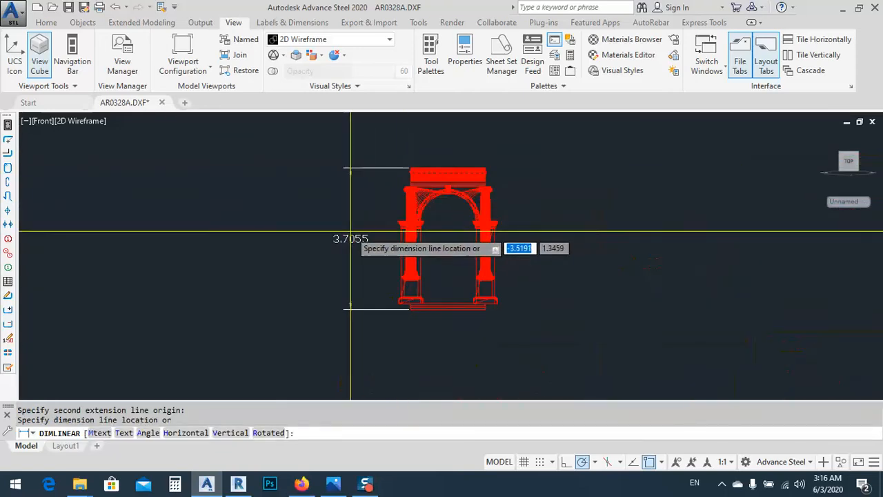
left_click(350, 231)
scroll(351, 238, "up", 5)
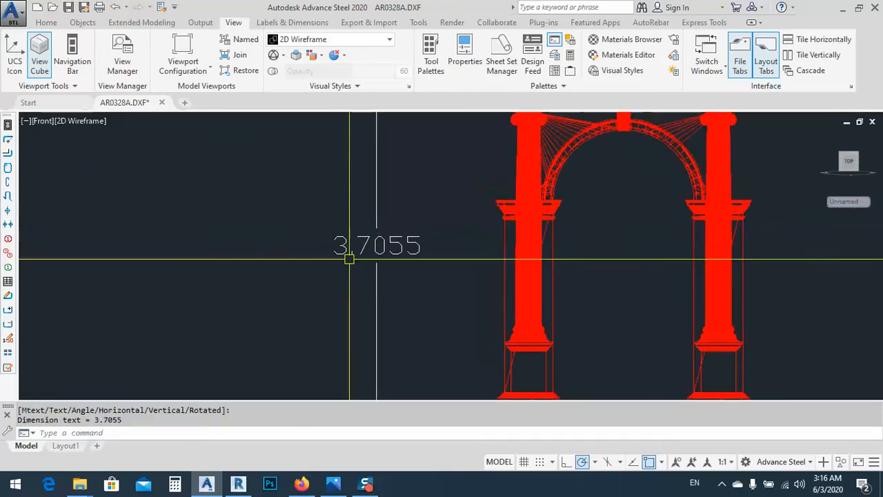
Step: Switch to Revit, edit the arch in place and check the import units and scale factor in its type properties
left_click(238, 483)
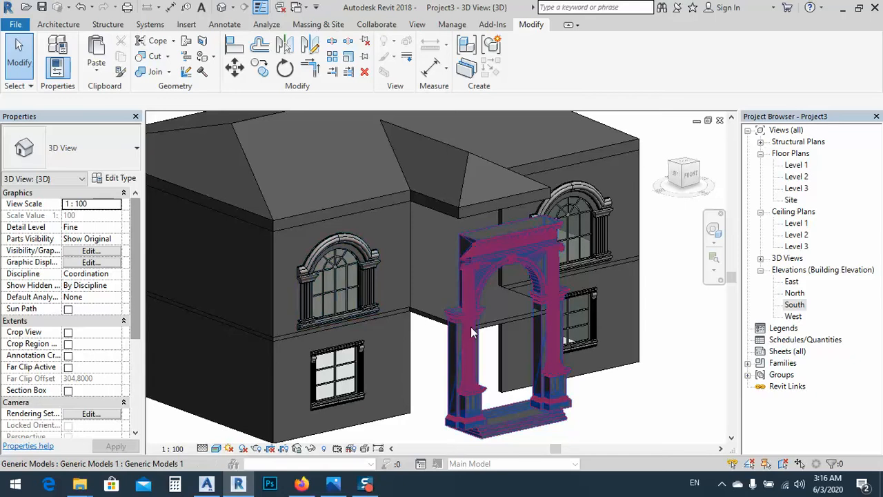
double_click(472, 333)
left_click(473, 323)
left_click(119, 178)
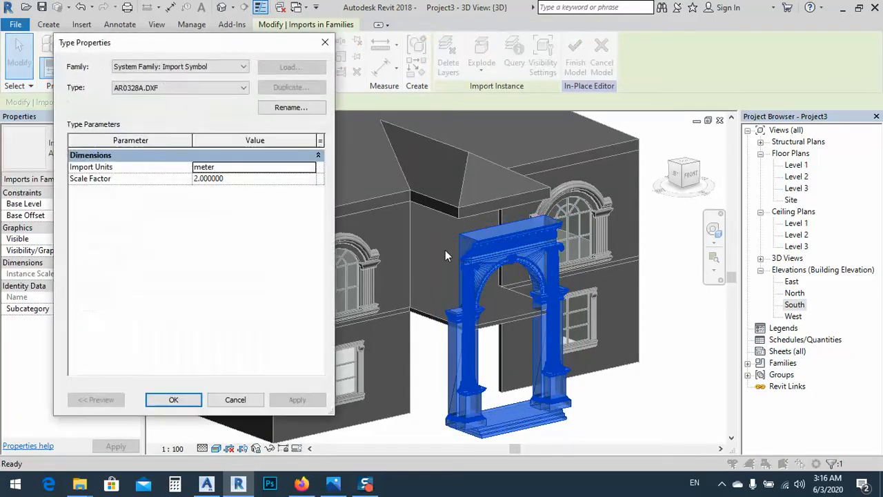
left_click(234, 400)
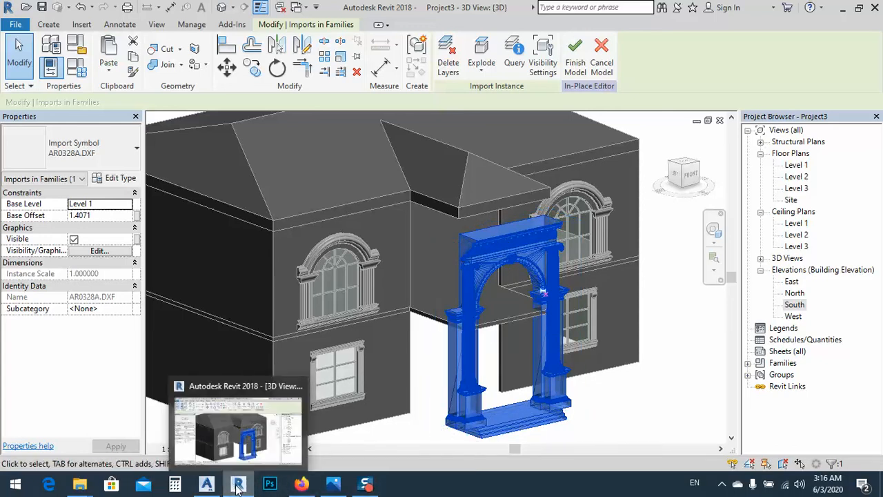
Step: Return to the Advance Steel drawing and examine the arch's height dimension, column shafts and column bases
left_click(214, 487)
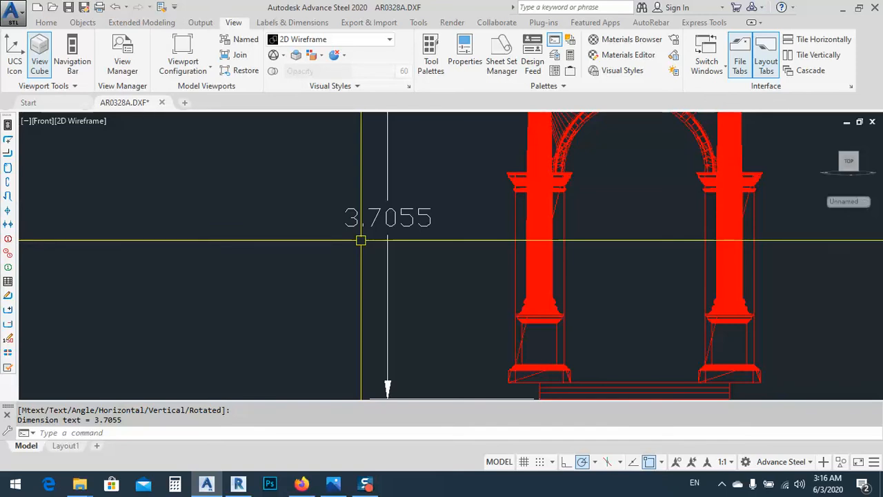
middle_click_drag(422, 218, 401, 262)
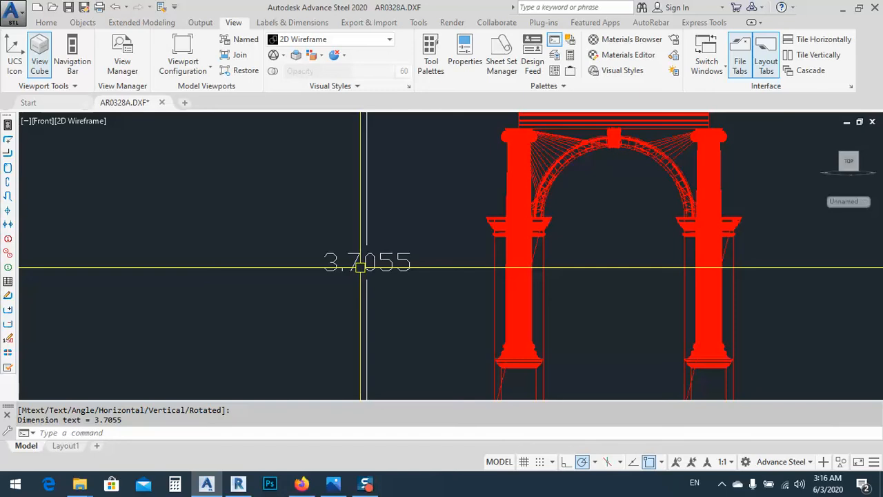
scroll(365, 252, "down", 3)
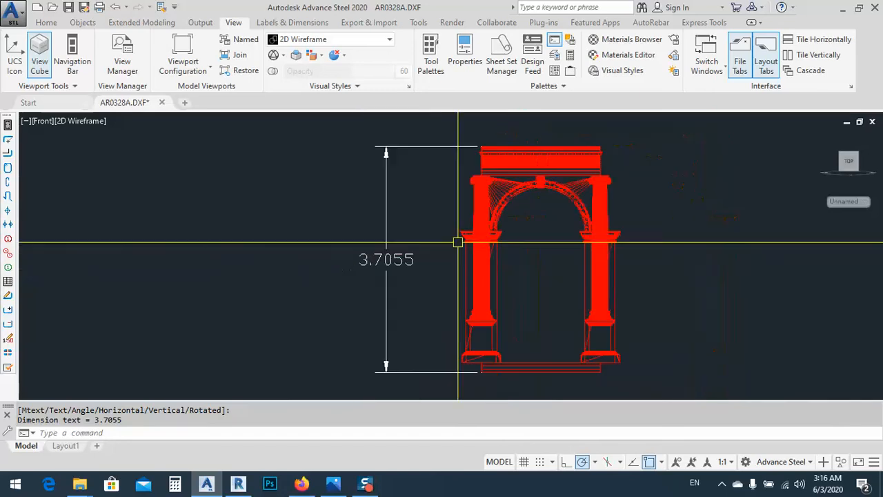
scroll(636, 308, "up", 4)
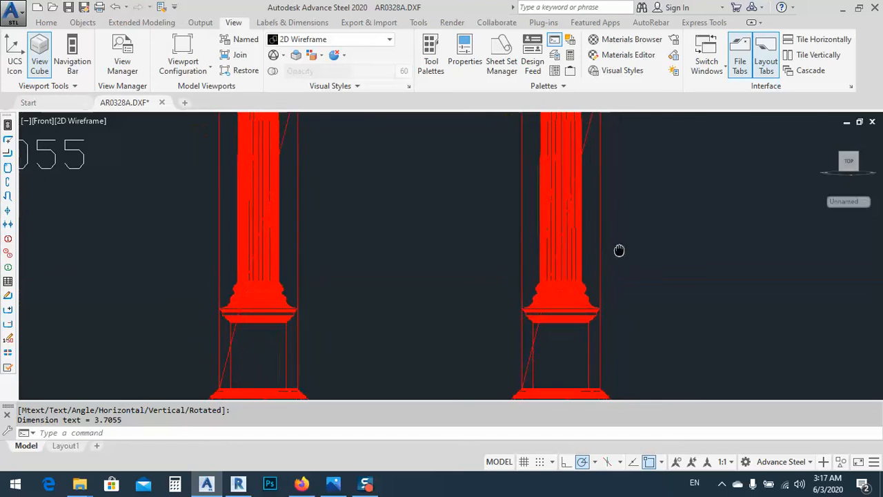
scroll(521, 239, "down", 2)
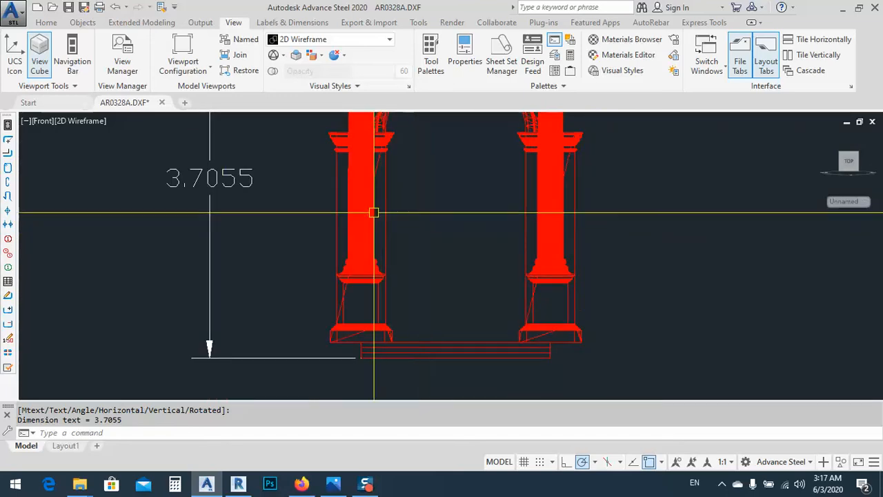
scroll(363, 229, "up", 5)
scroll(366, 229, "down", 4)
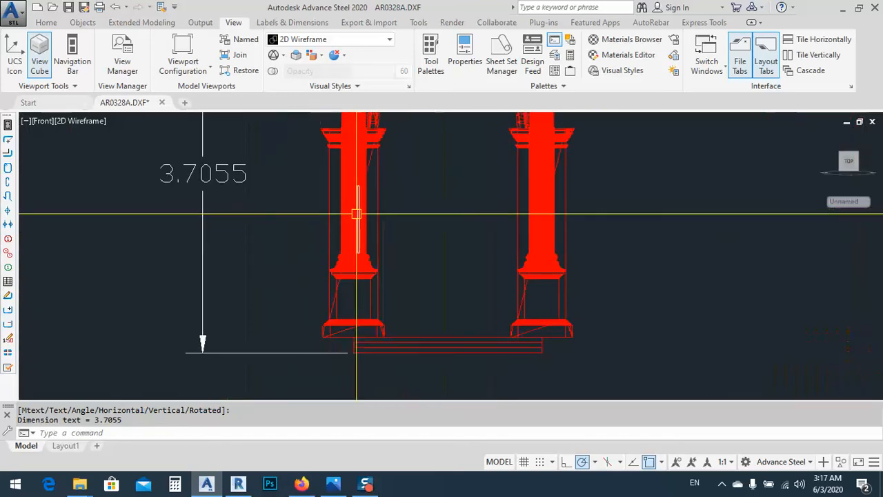
scroll(359, 298, "up", 3)
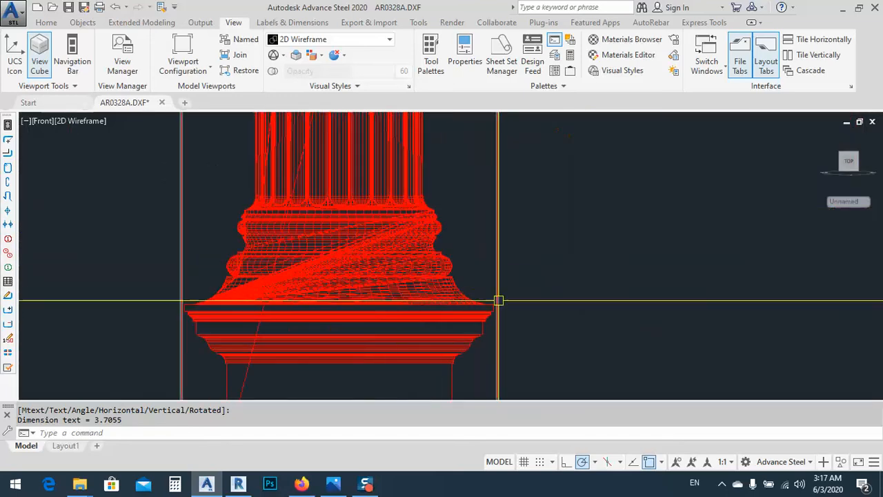
scroll(483, 294, "up", 3)
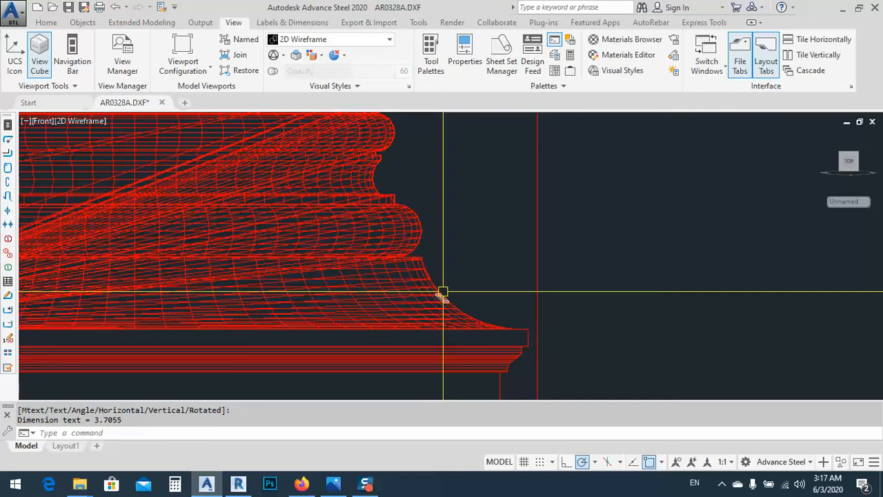
scroll(441, 293, "down", 3)
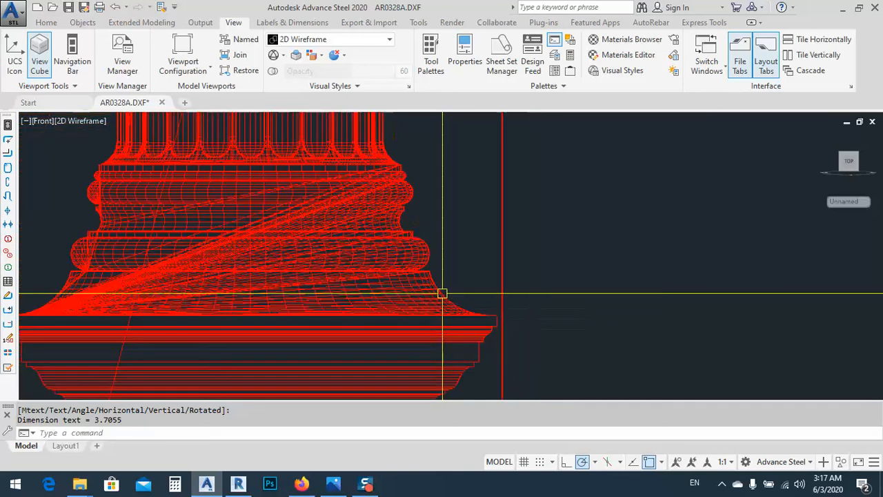
scroll(442, 295, "down", 3)
middle_click_drag(442, 296, 460, 242)
scroll(407, 304, "down", 4)
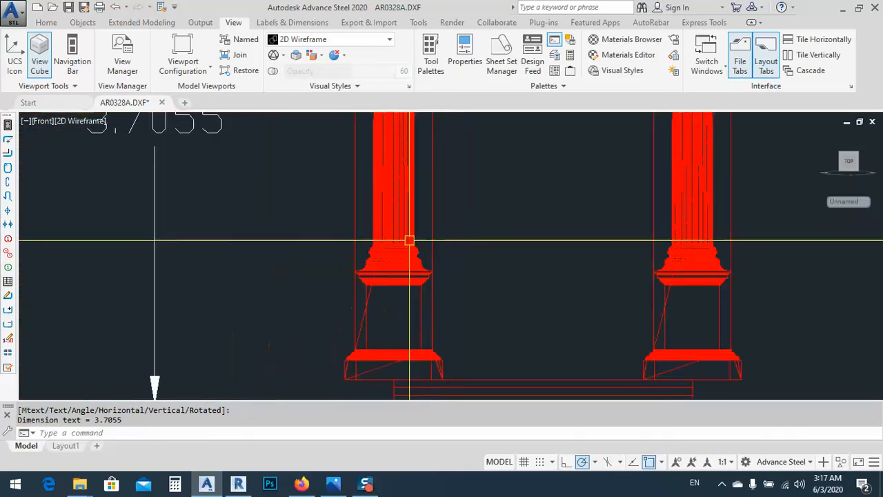
Step: Stretch the arch's lower part, including both column bases, the steps and the height dimension, straight down by 0.3
left_click(681, 210)
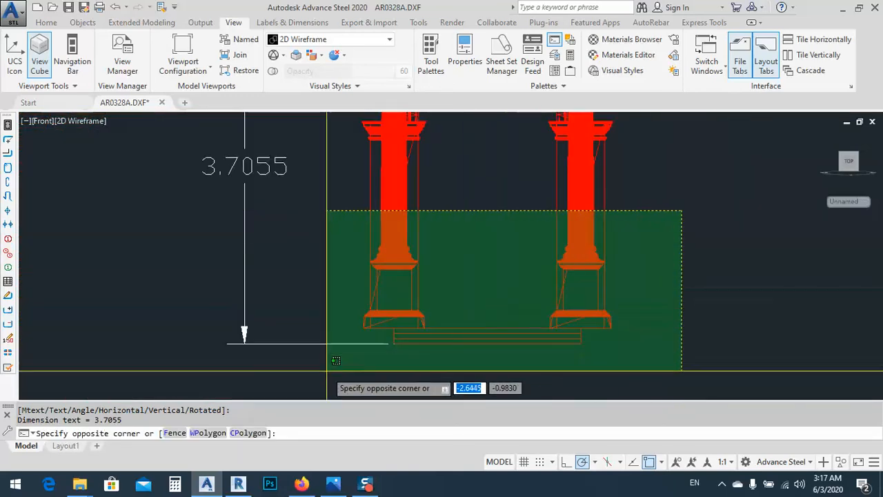
left_click(178, 339)
middle_click_drag(689, 239, 595, 249)
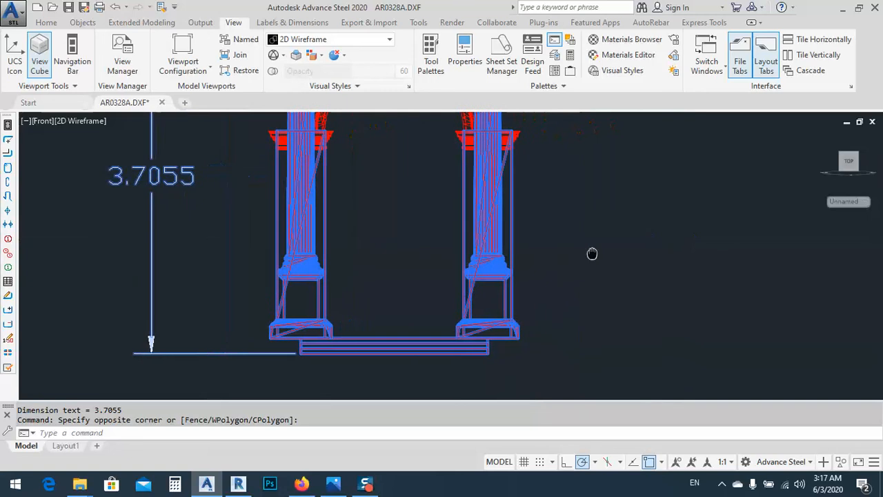
type("stre")
key("Return")
left_click(542, 235)
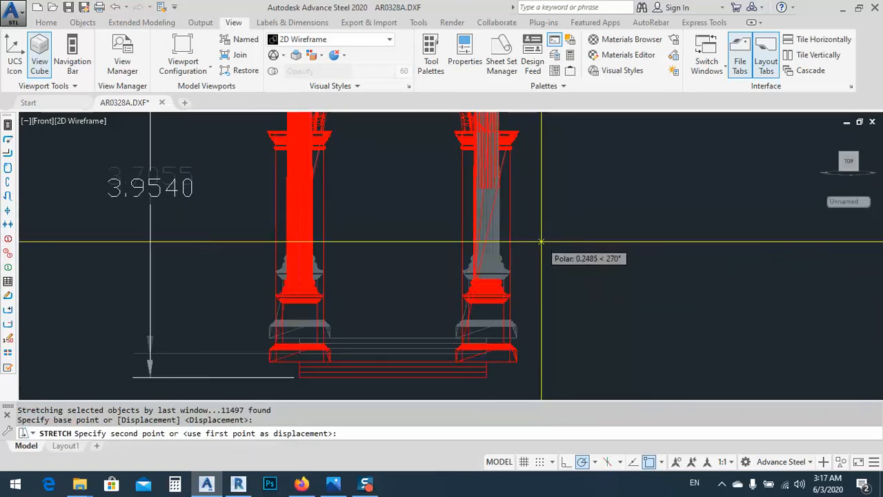
type(".3")
key("Return")
scroll(253, 209, "down", 5)
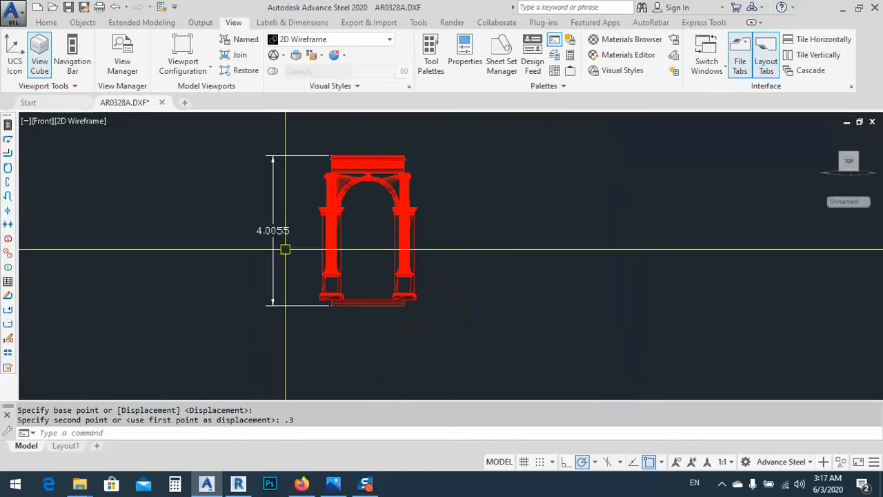
scroll(276, 231, "up", 5)
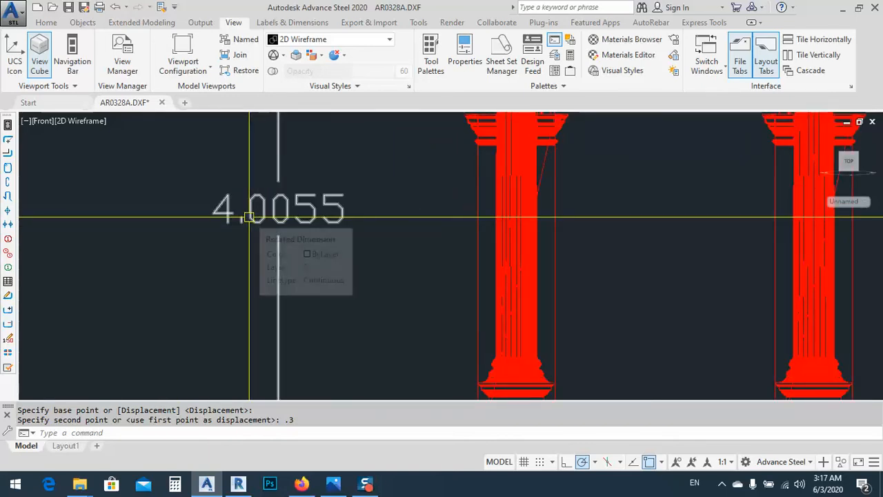
middle_click_drag(249, 231, 255, 232)
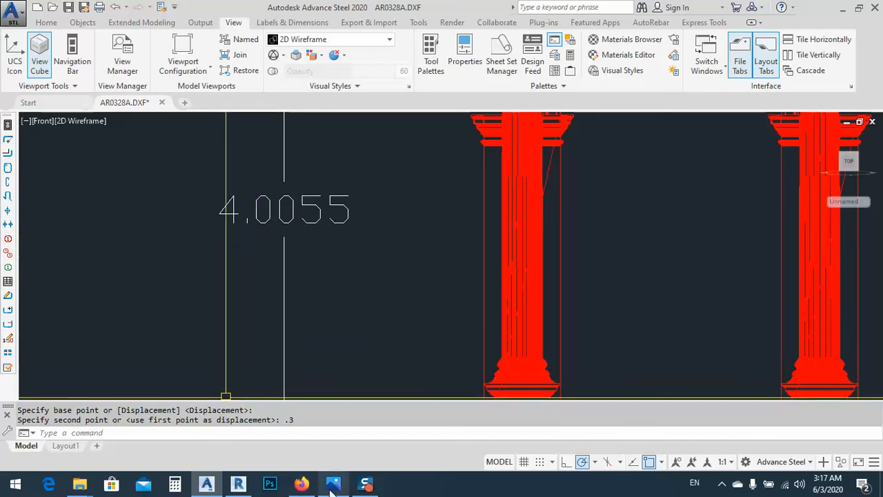
Step: Switch to Revit, deselect the imported arch and finish the in-place model
left_click(238, 485)
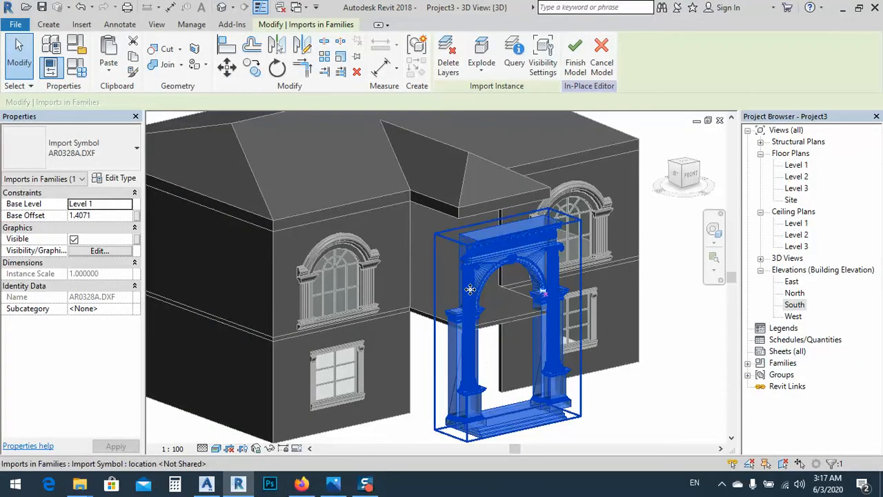
left_click(424, 381)
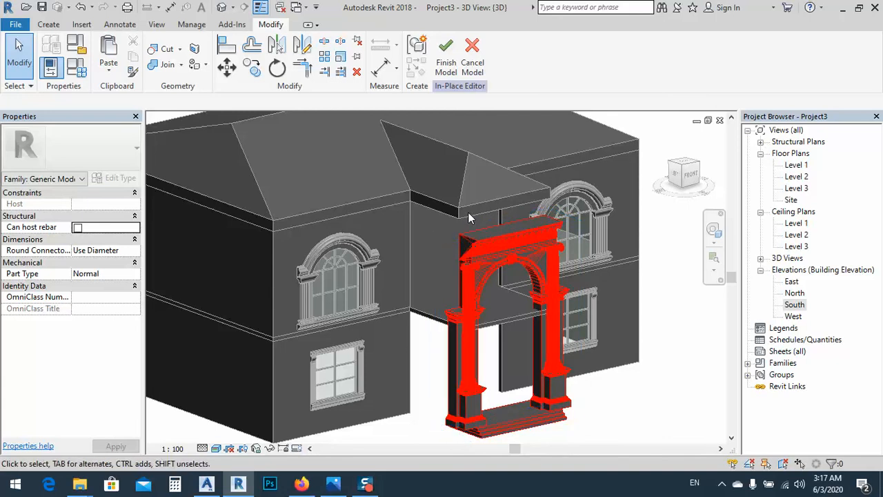
middle_click_drag(367, 364, 368, 364)
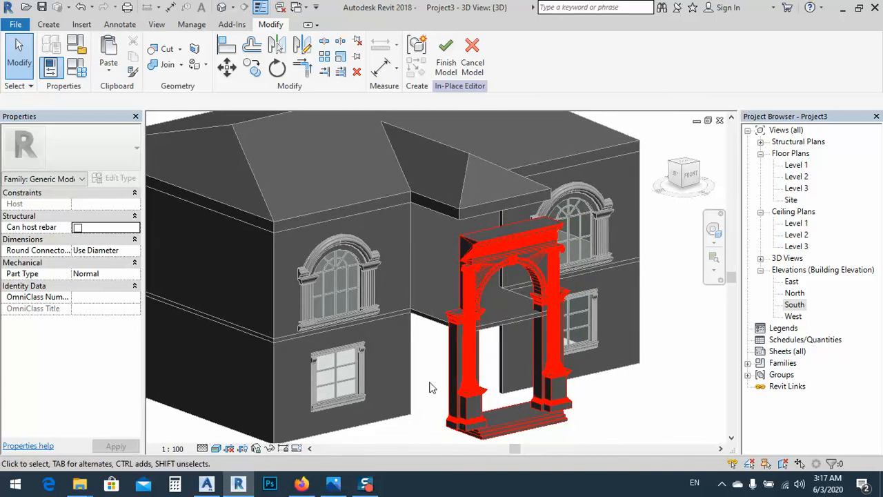
left_click(437, 69)
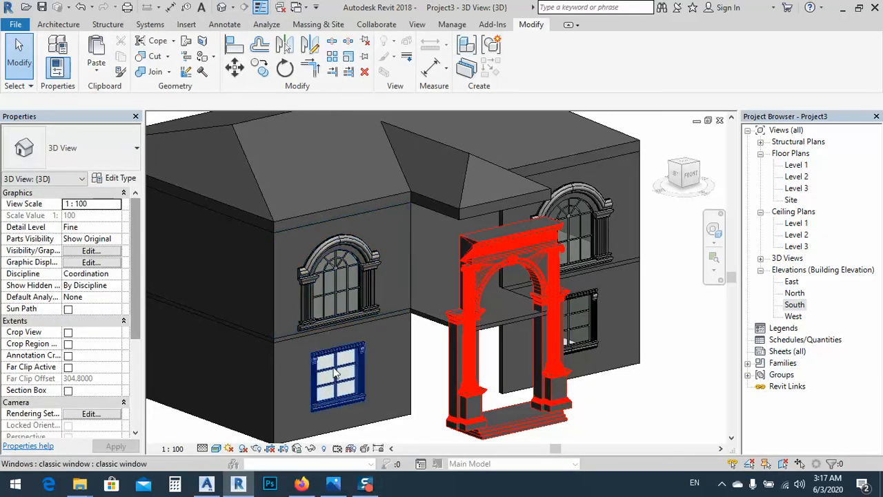
Step: Set the sill height of the upper-floor arc window above the nearer rectangular window to 0.5
middle_click_drag(324, 326, 412, 255)
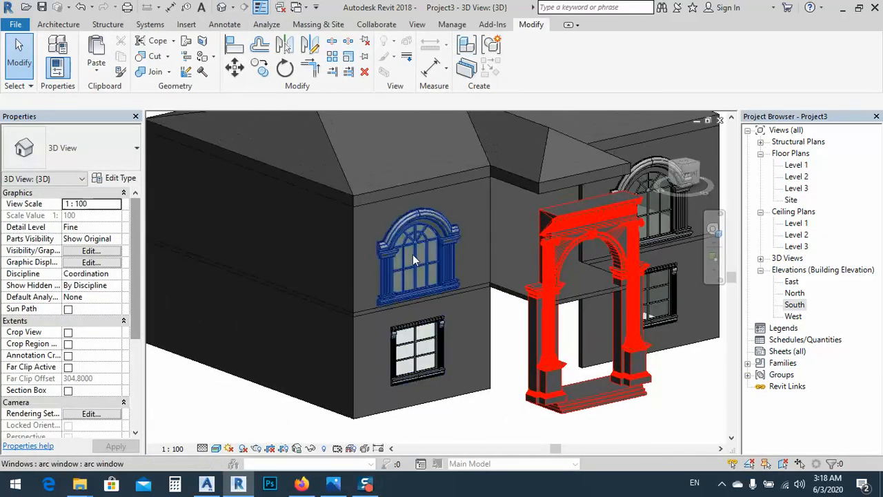
scroll(413, 255, "up", 2)
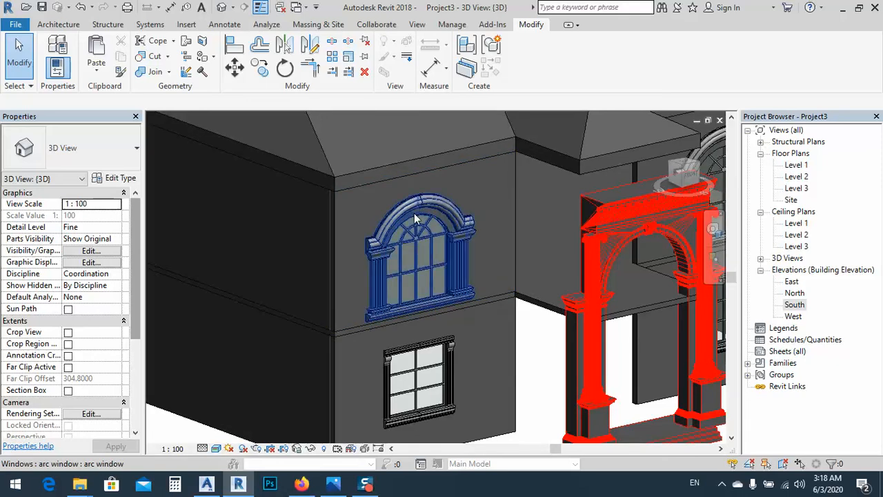
scroll(407, 224, "up", 2)
middle_click_drag(439, 283, 421, 146)
left_click(379, 219)
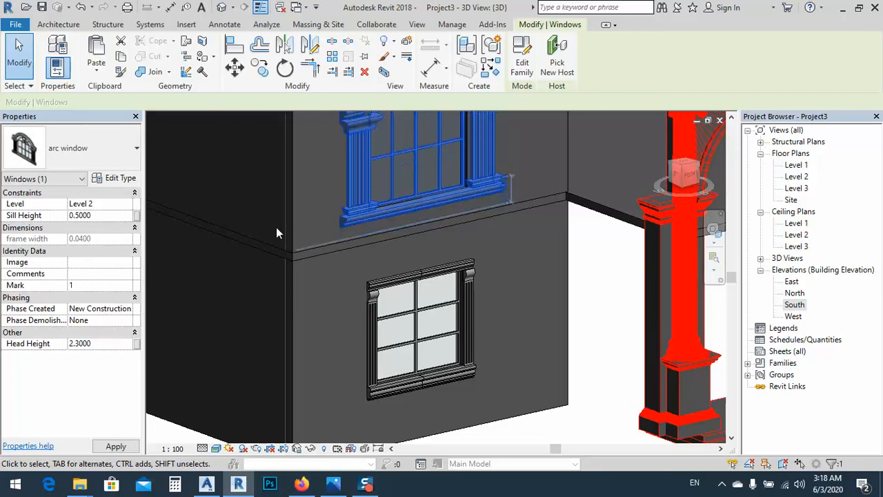
scroll(287, 279, "down", 2)
middle_click_drag(483, 346, 358, 403)
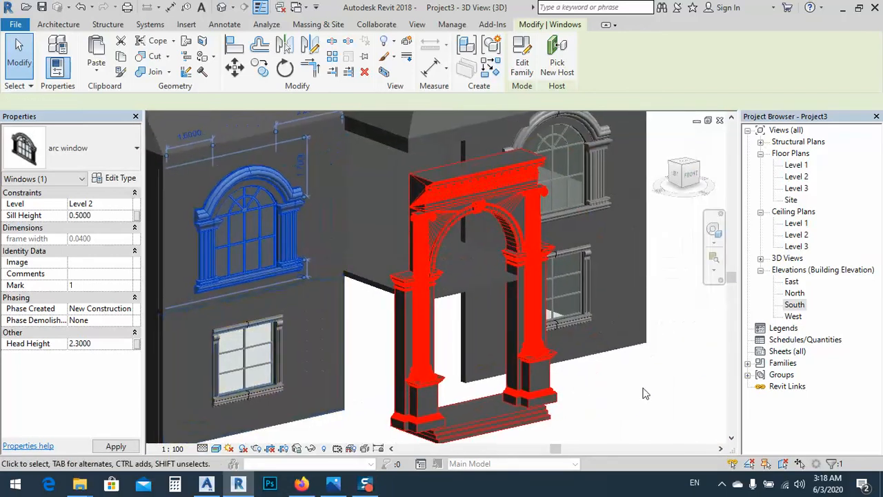
left_click(644, 390)
Step: Set the sill height of the other arc window, behind the entrance arch, to 0.5
left_click(610, 203)
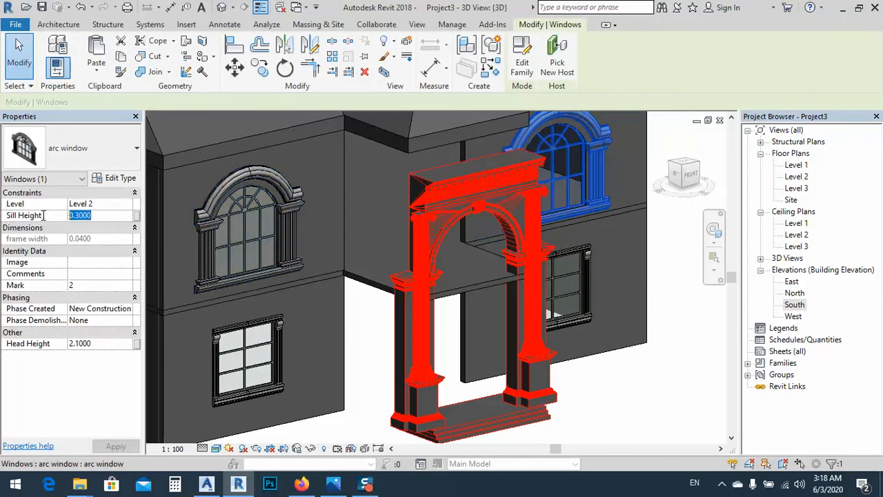
type("0.5")
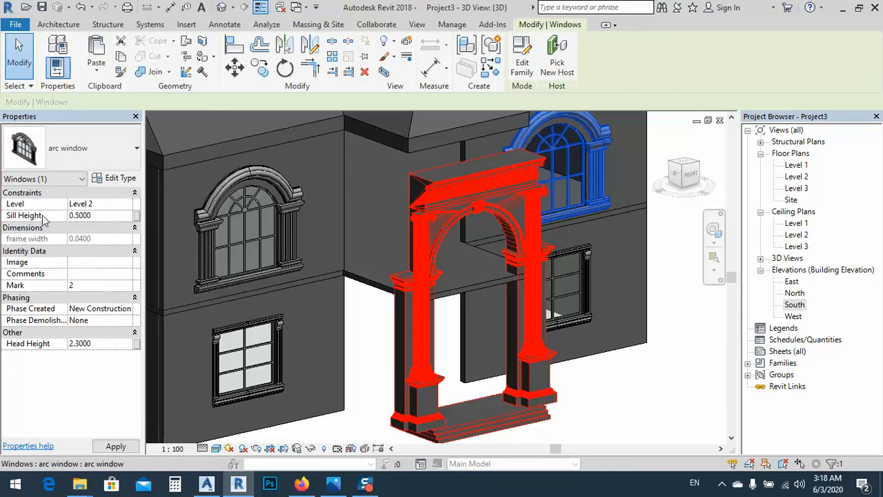
left_click(658, 380)
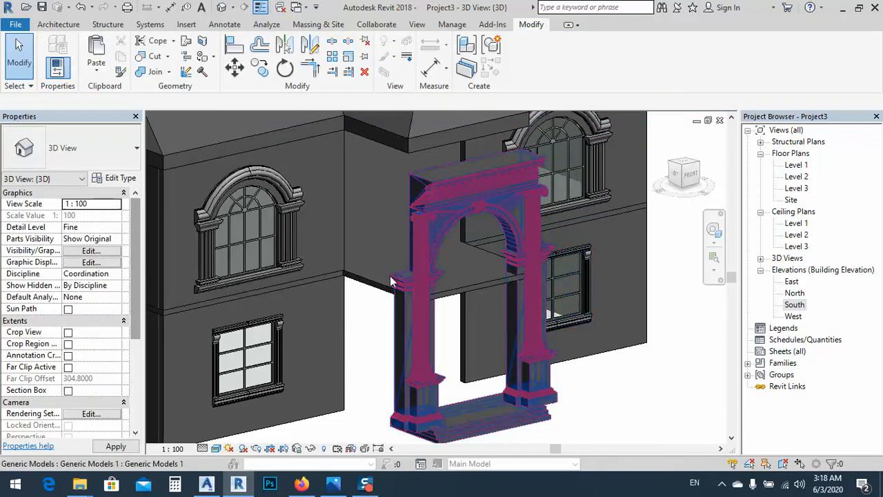
scroll(390, 276, "down", 2)
middle_click_drag(528, 265, 615, 292)
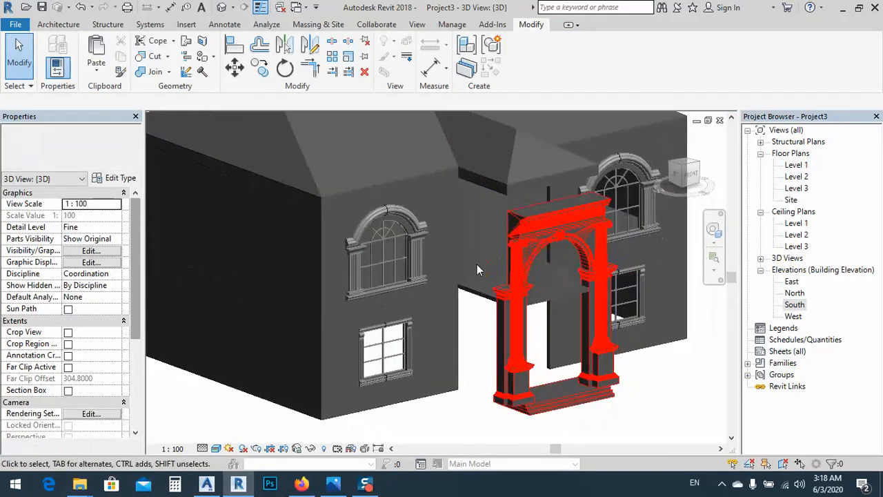